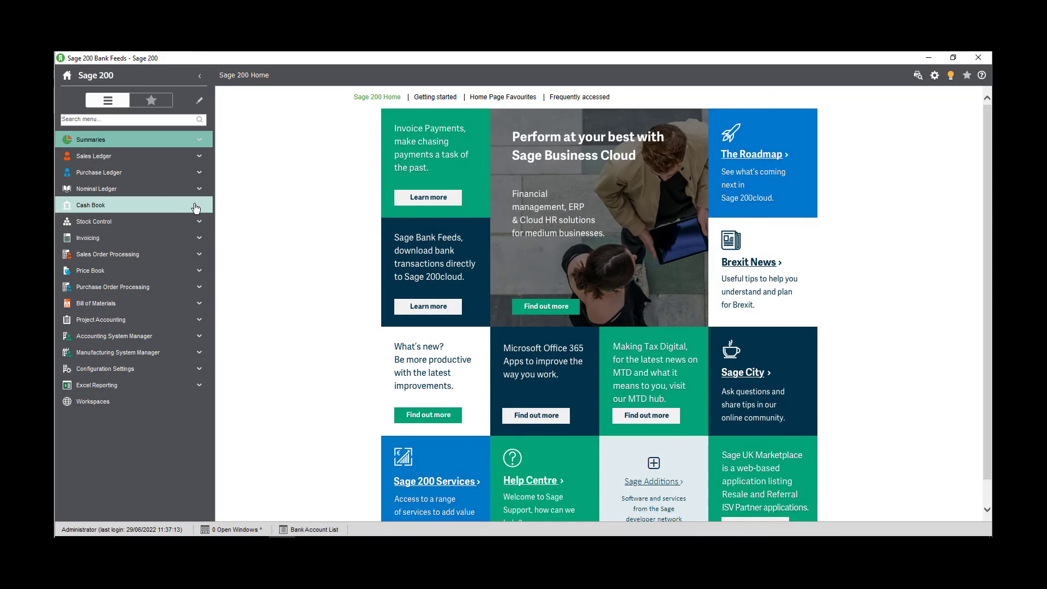
# Open the CURRENT bank account for amending and show its E-Banking settings
pyautogui.click(196, 207)
pyautogui.click(189, 223)
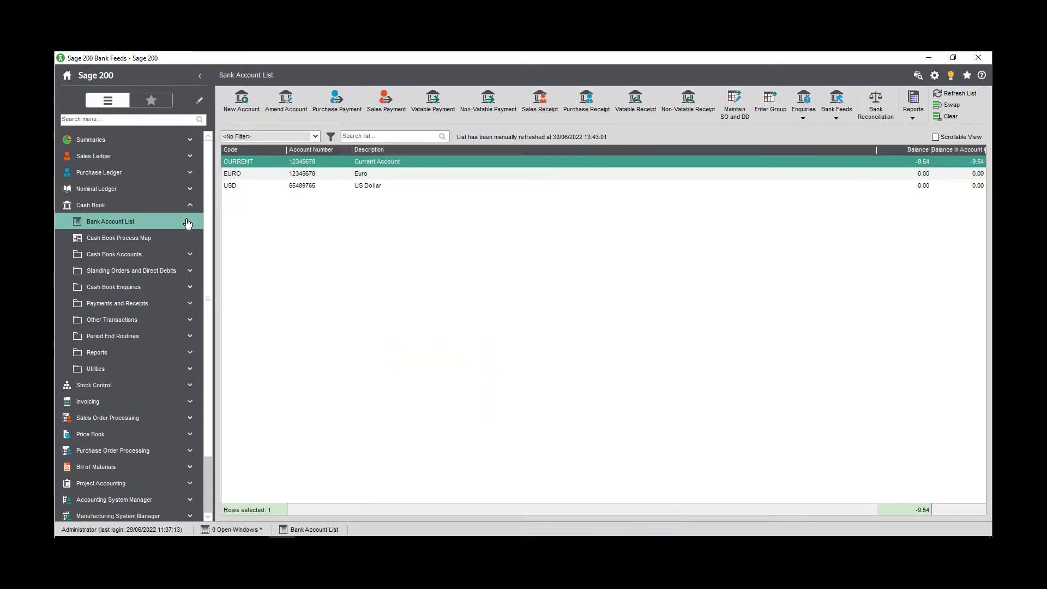
pyautogui.click(381, 163)
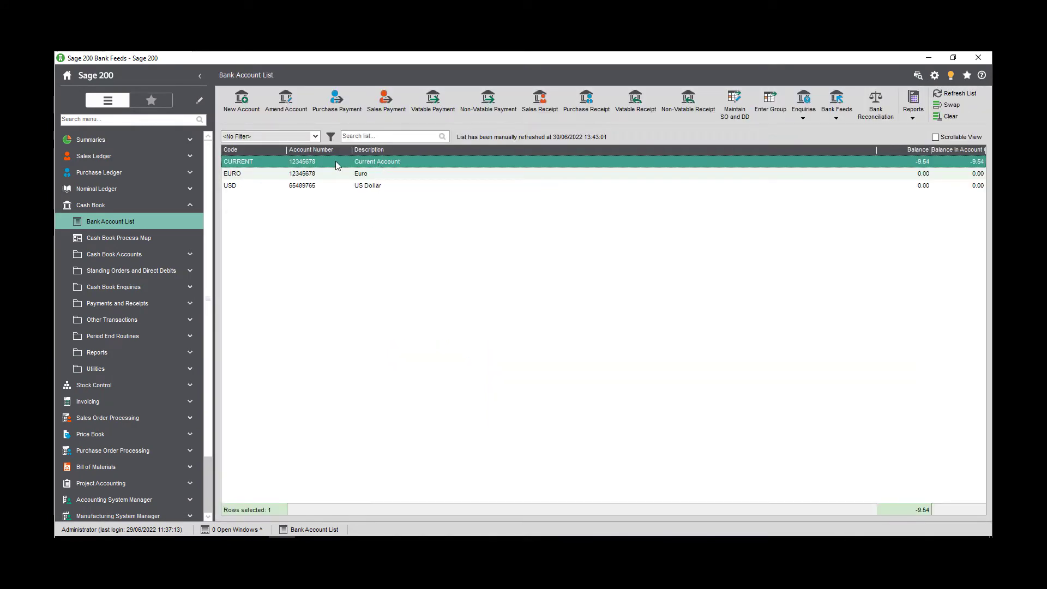
pyautogui.click(279, 107)
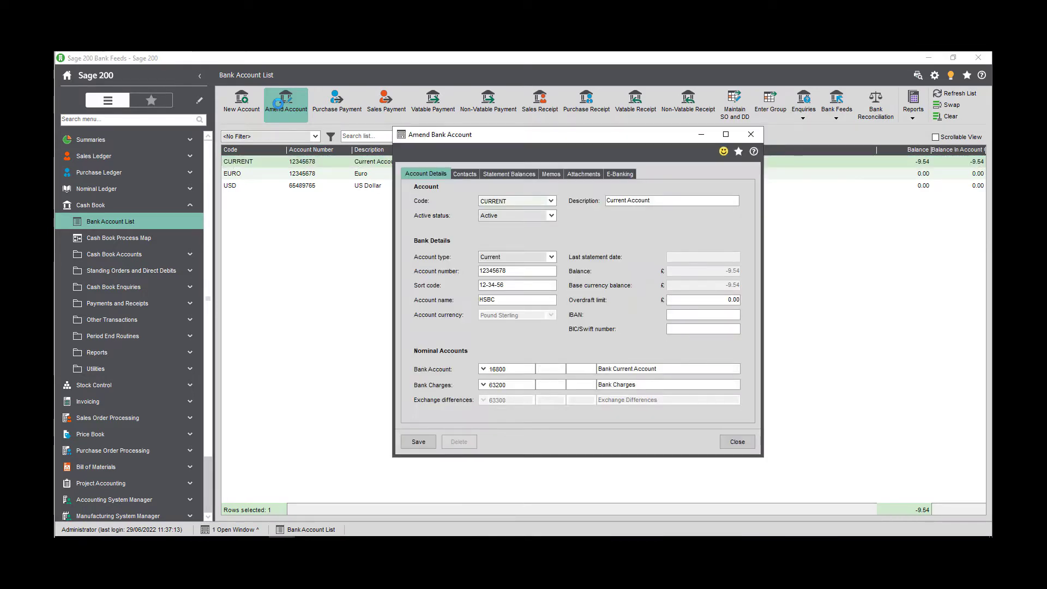
pyautogui.click(627, 175)
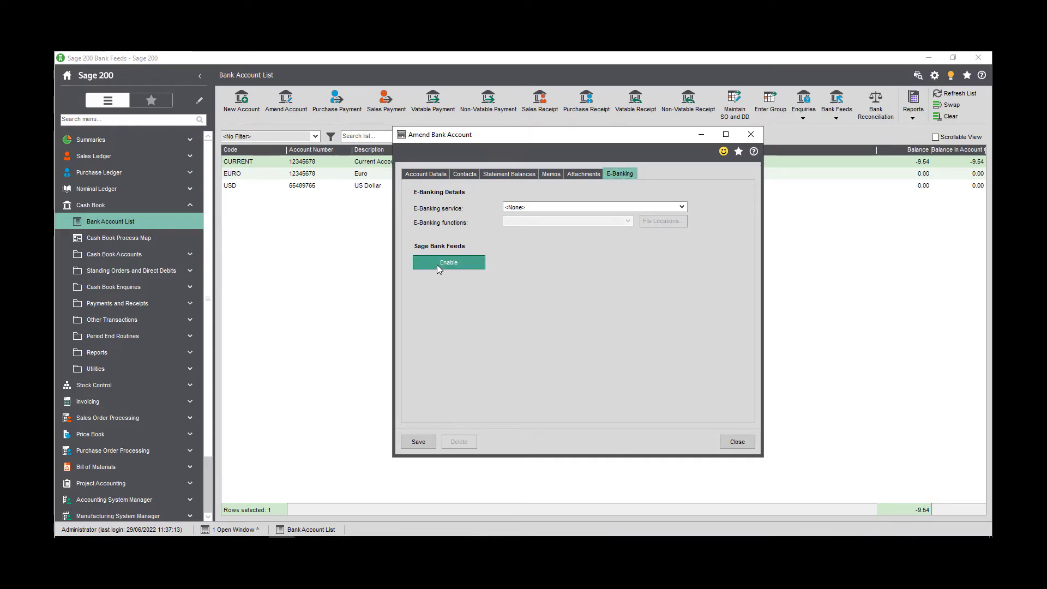
# Start enabling Sage Bank Feeds and pick Sage Demo Bank by searching 'Sage' under Other Banks
pyautogui.click(437, 264)
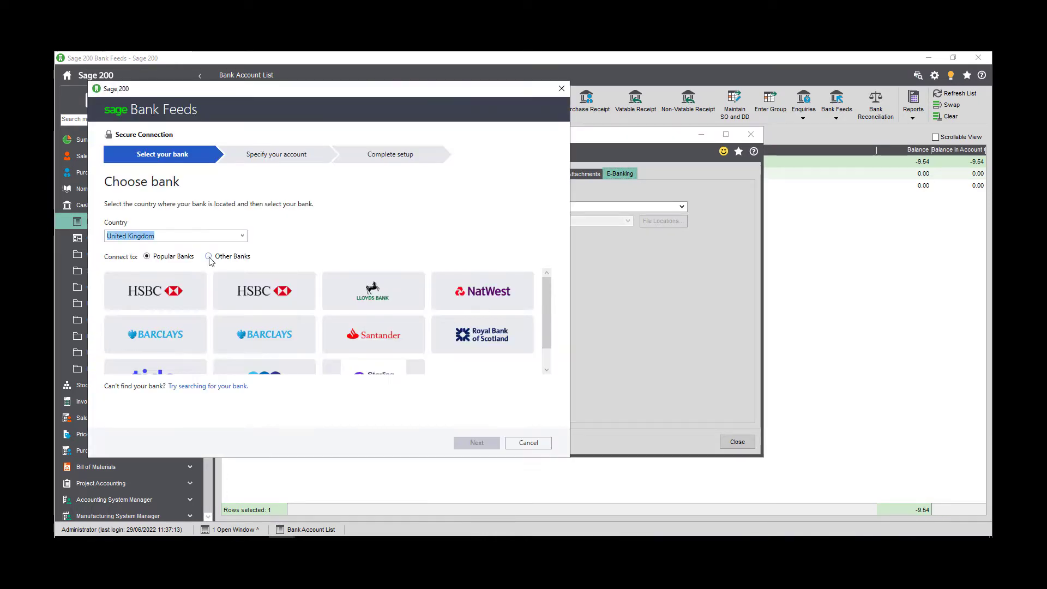
pyautogui.click(209, 257)
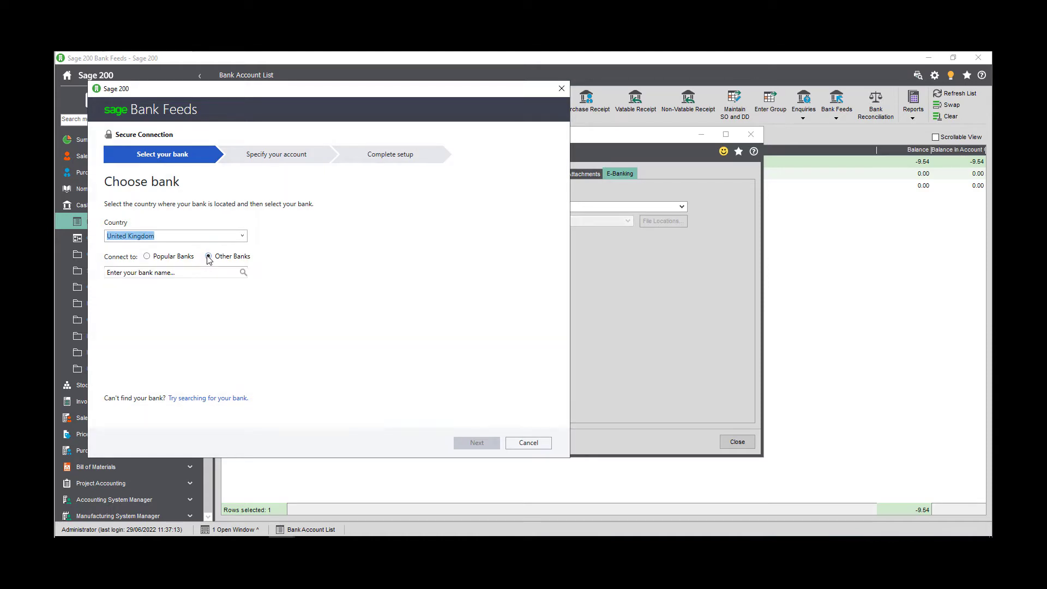
pyautogui.click(213, 273)
pyautogui.write('Sage Demo Bank')
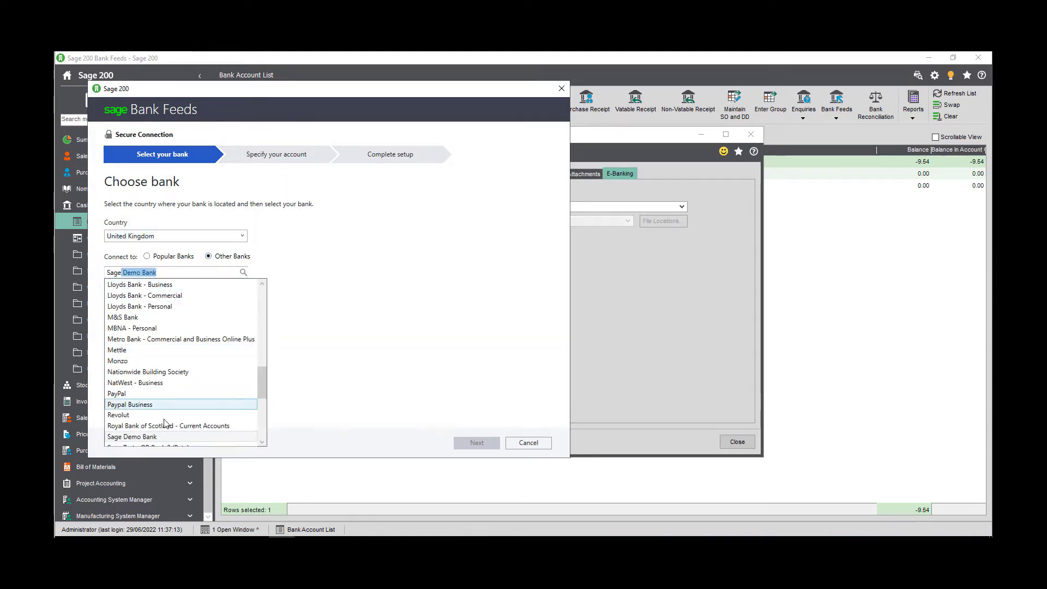
pyautogui.click(161, 437)
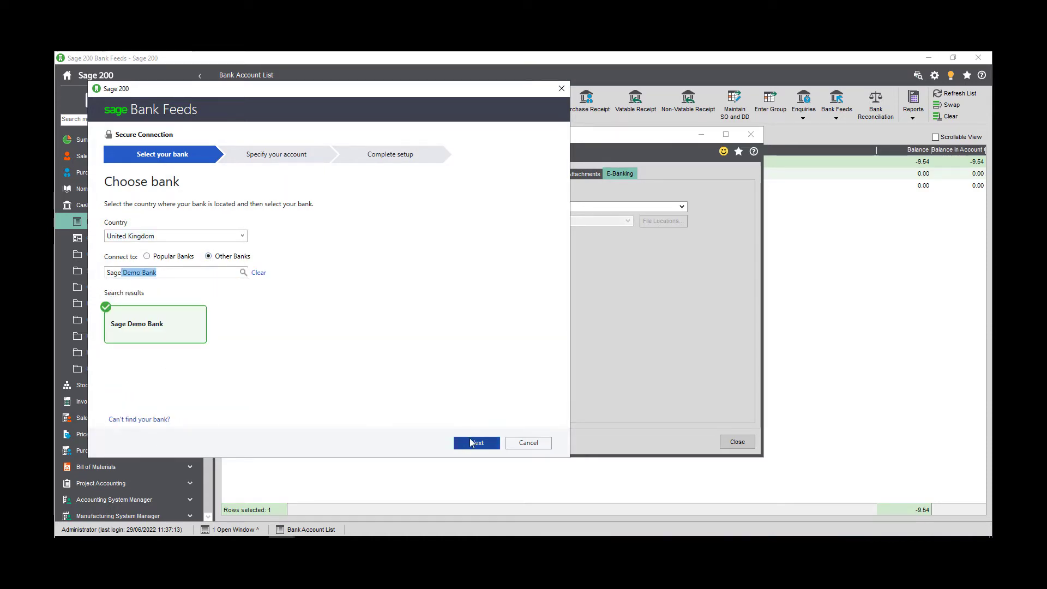
pyautogui.click(474, 443)
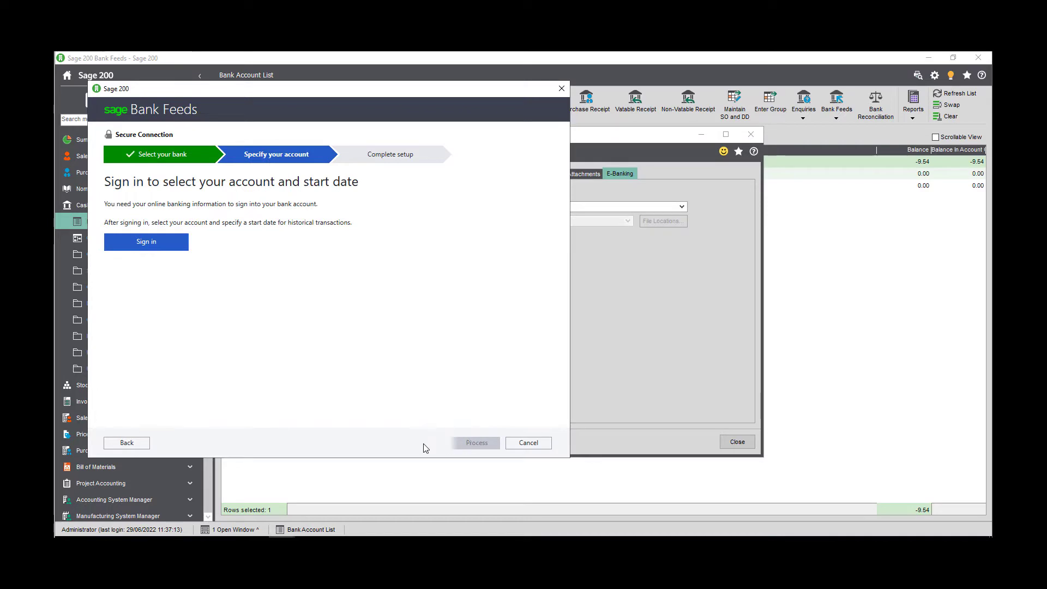
# Sign in to the demo bank and process the feed with start date 01/06/2022
pyautogui.click(150, 244)
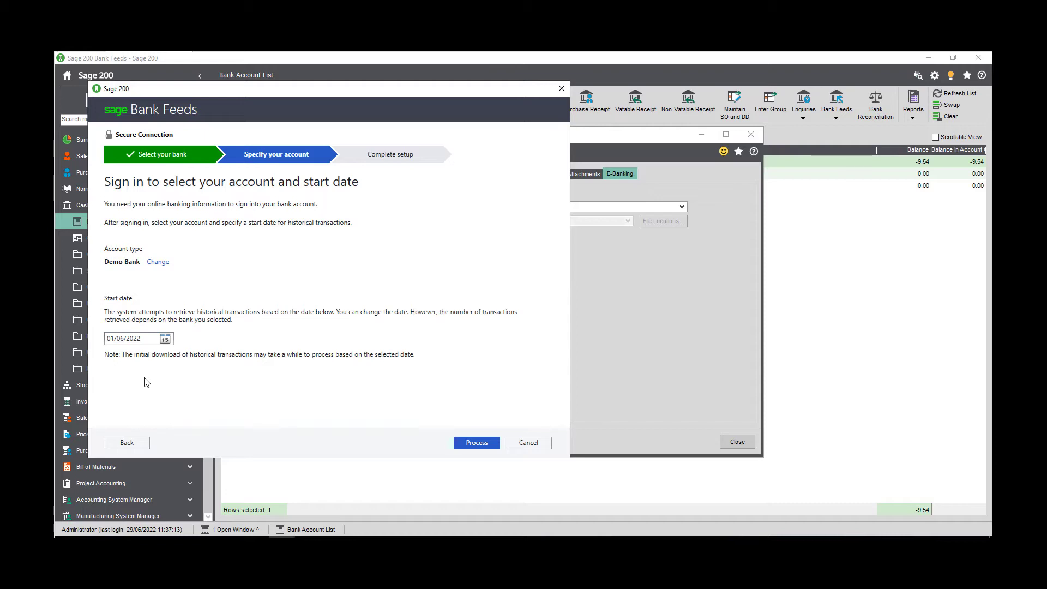
pyautogui.press('Return')
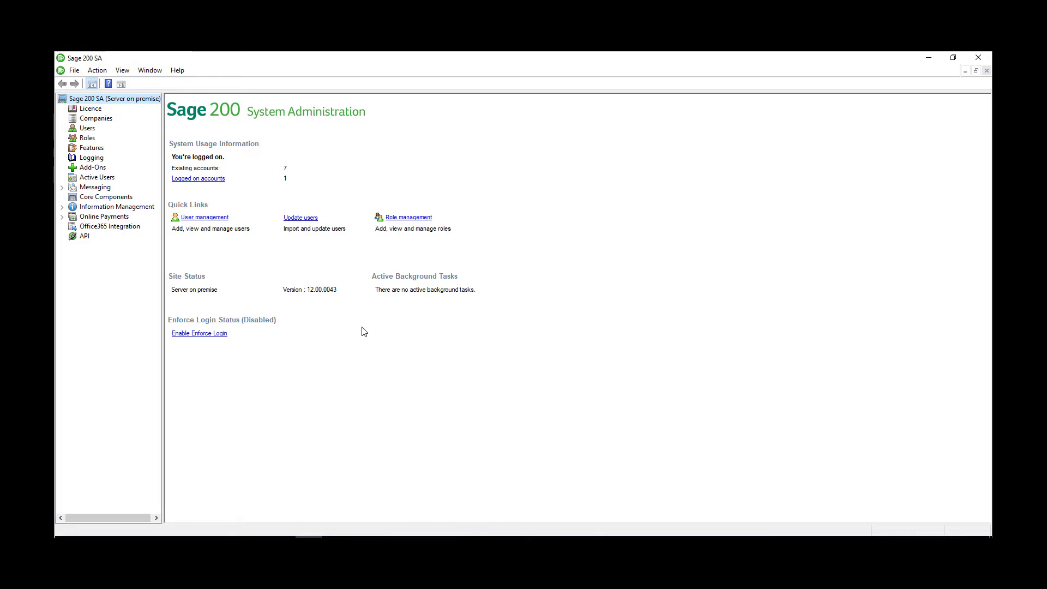
# Review the Admin role's Cash Book > Advanced bank account feature permissions
pyautogui.click(88, 139)
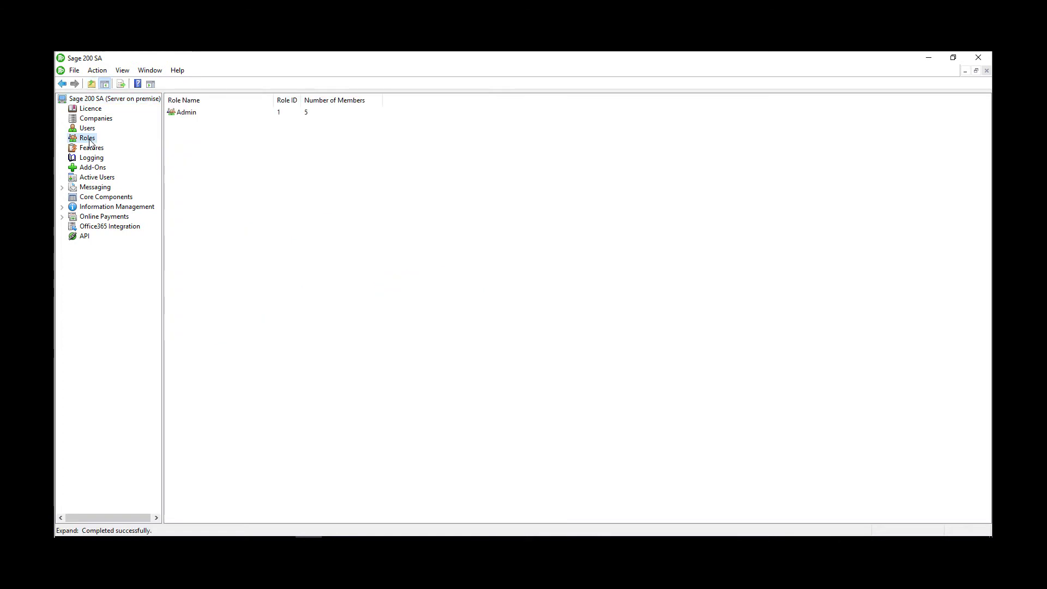
pyautogui.click(193, 113)
pyautogui.rightClick(194, 112)
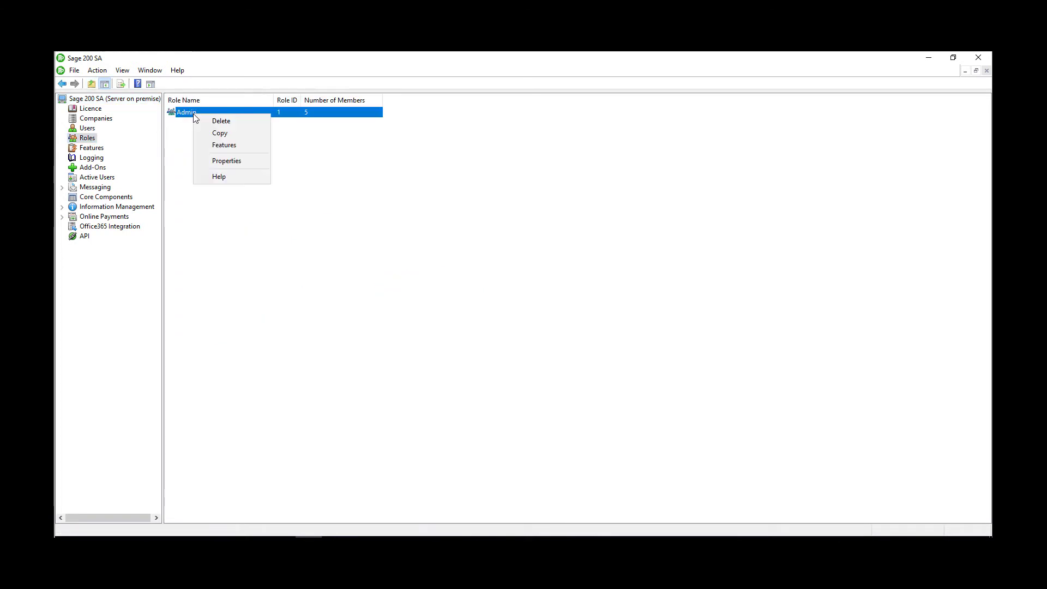
pyautogui.click(237, 148)
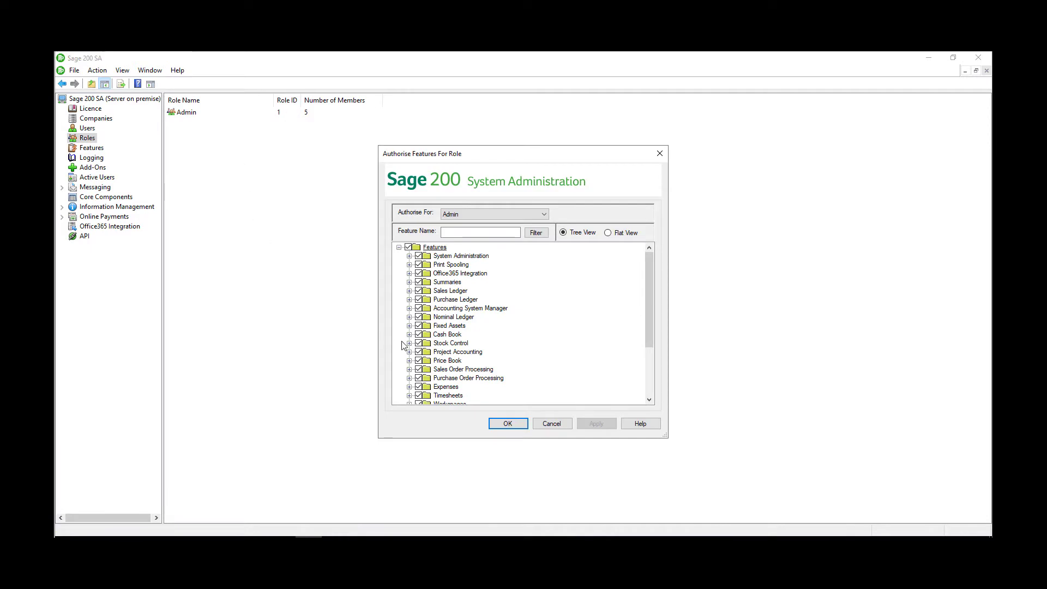
pyautogui.click(409, 334)
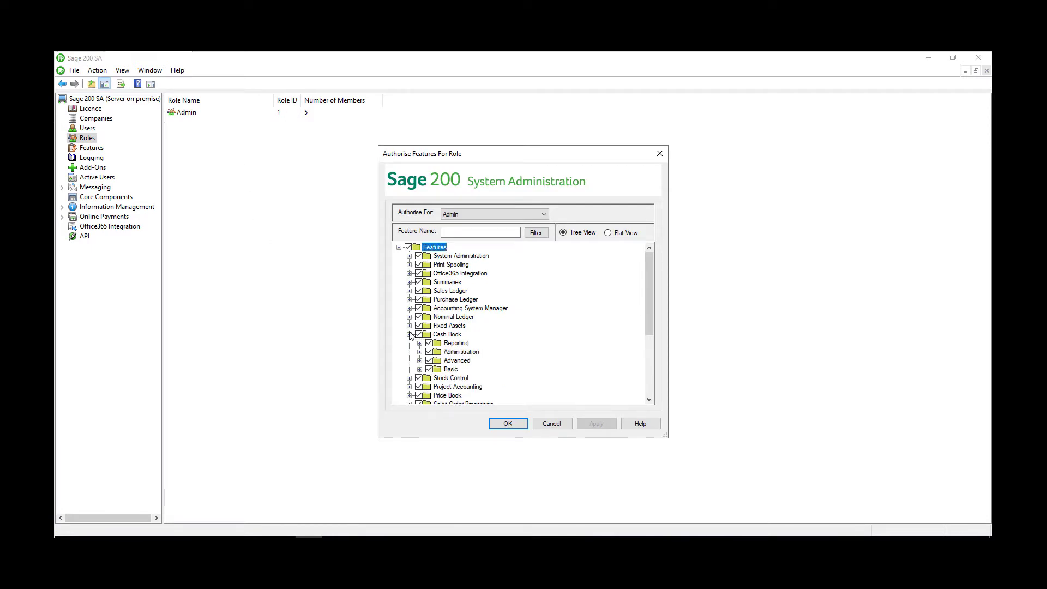
pyautogui.click(420, 361)
pyautogui.moveTo(649, 325); pyautogui.dragTo(642, 301)
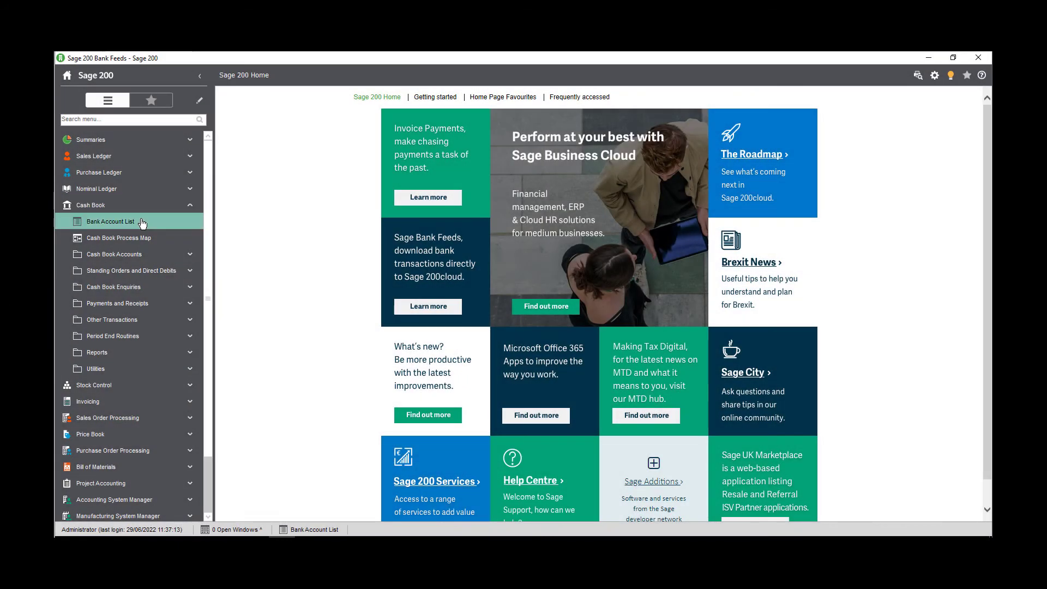
# Open Bank Feeds for the current account, download its transactions and auto-match them
pyautogui.click(143, 222)
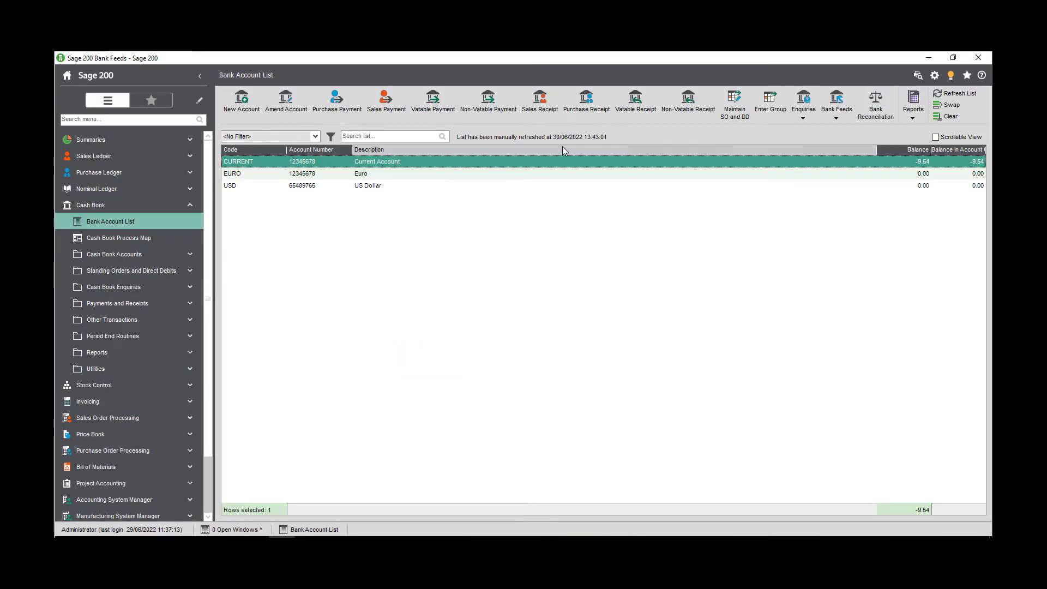
pyautogui.click(843, 102)
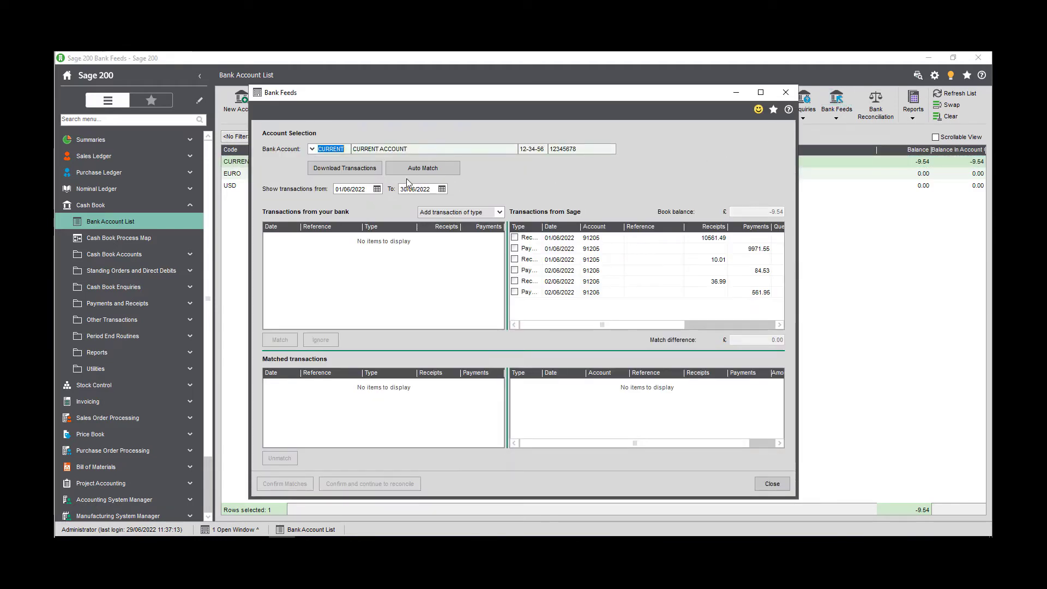
pyautogui.click(366, 170)
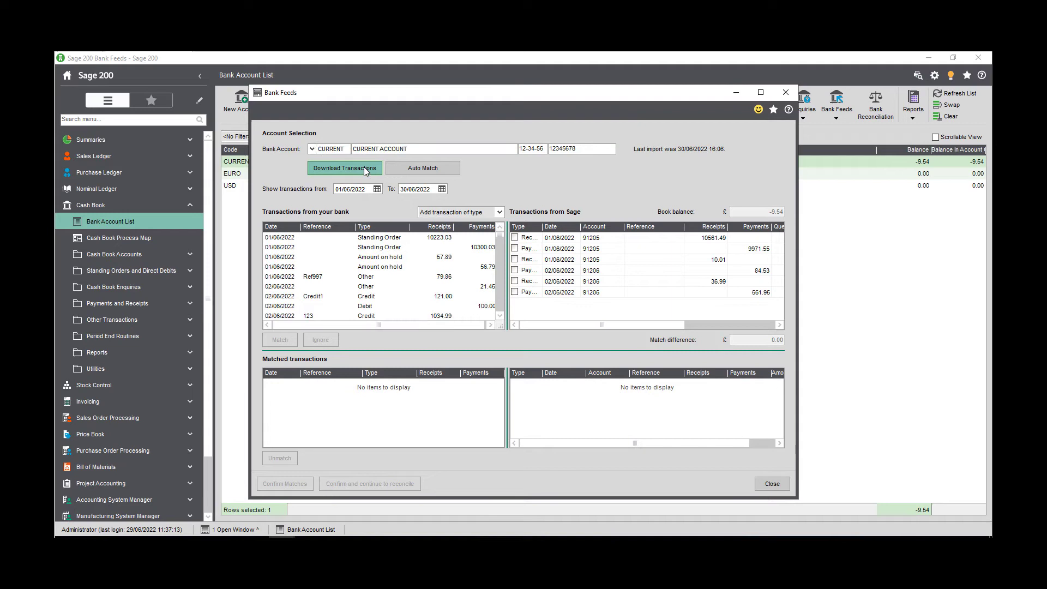
pyautogui.click(430, 169)
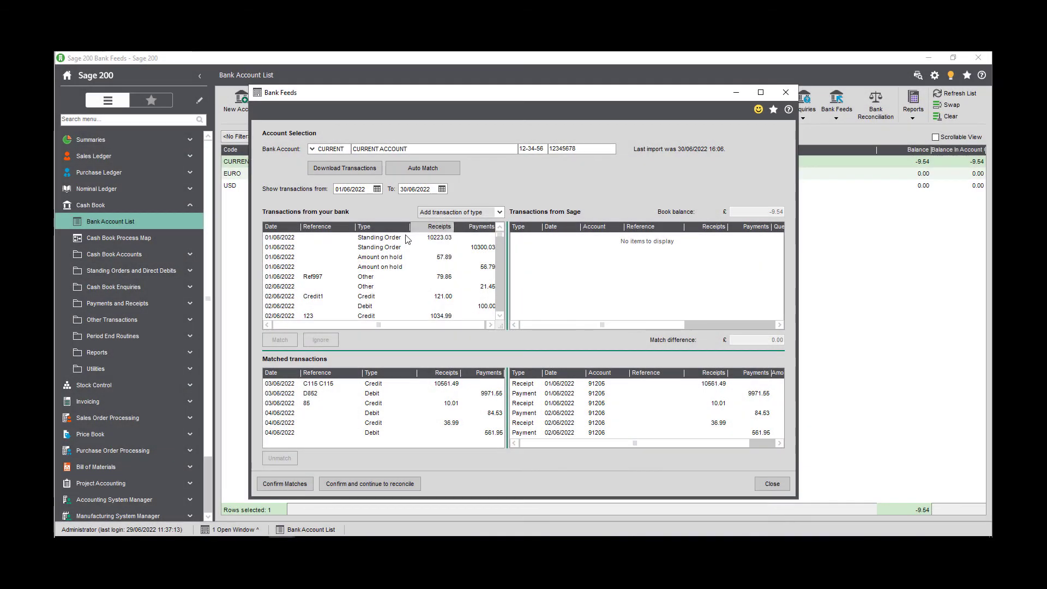
# Record the 10223.03 standing order as a saved customer receipt
pyautogui.click(404, 236)
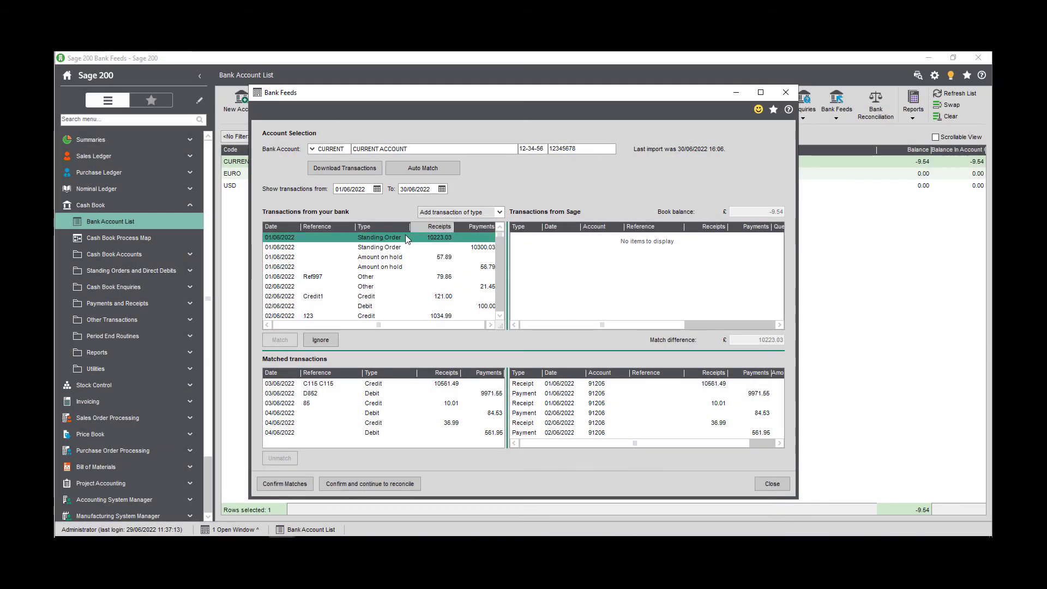
pyautogui.click(500, 212)
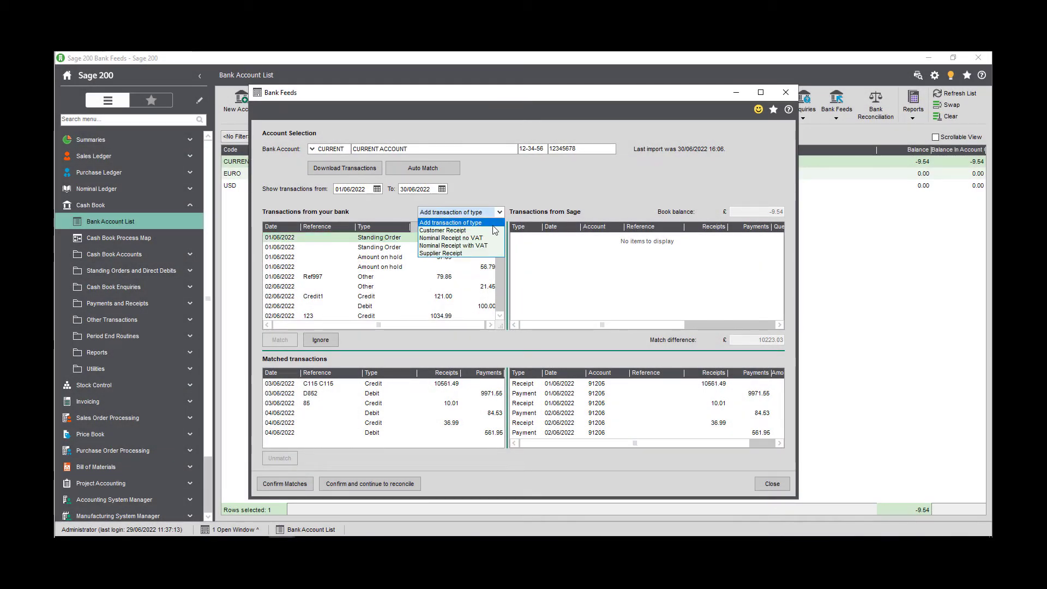
pyautogui.click(486, 230)
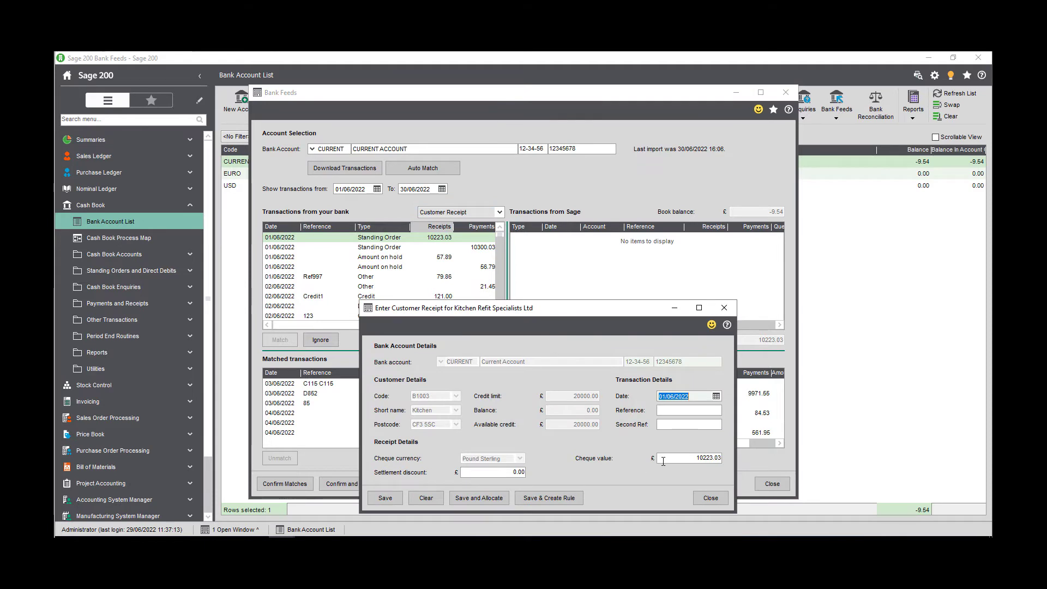
pyautogui.click(386, 498)
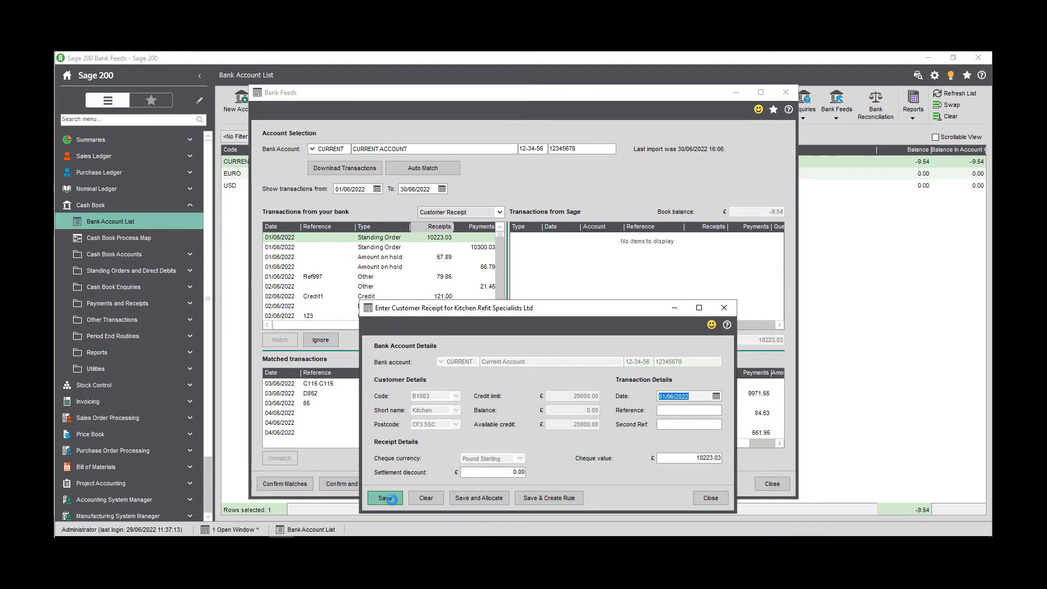
pyautogui.click(711, 498)
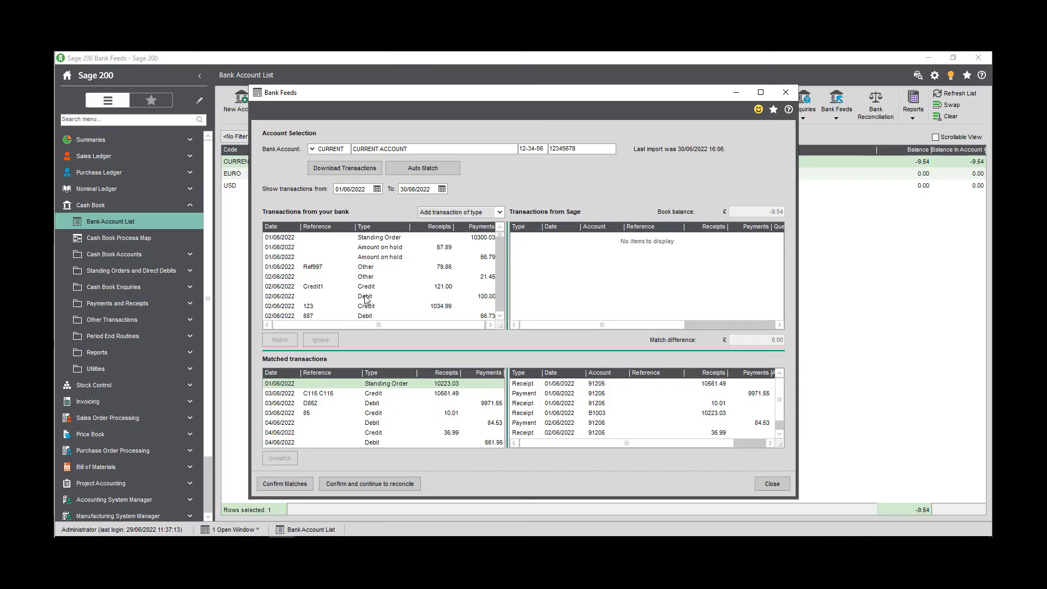
# Select the 79.86 Ref997 bank transaction for matching
pyautogui.click(343, 269)
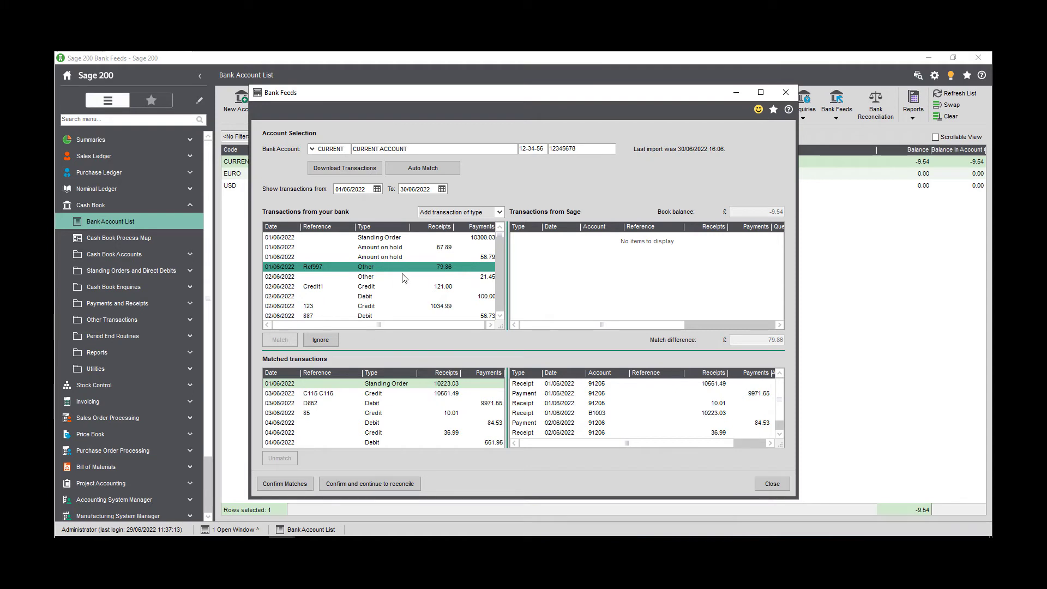
# Create a customer receipt for the Ref997 line, assigned to Barking Builders (B1006)
pyautogui.click(499, 212)
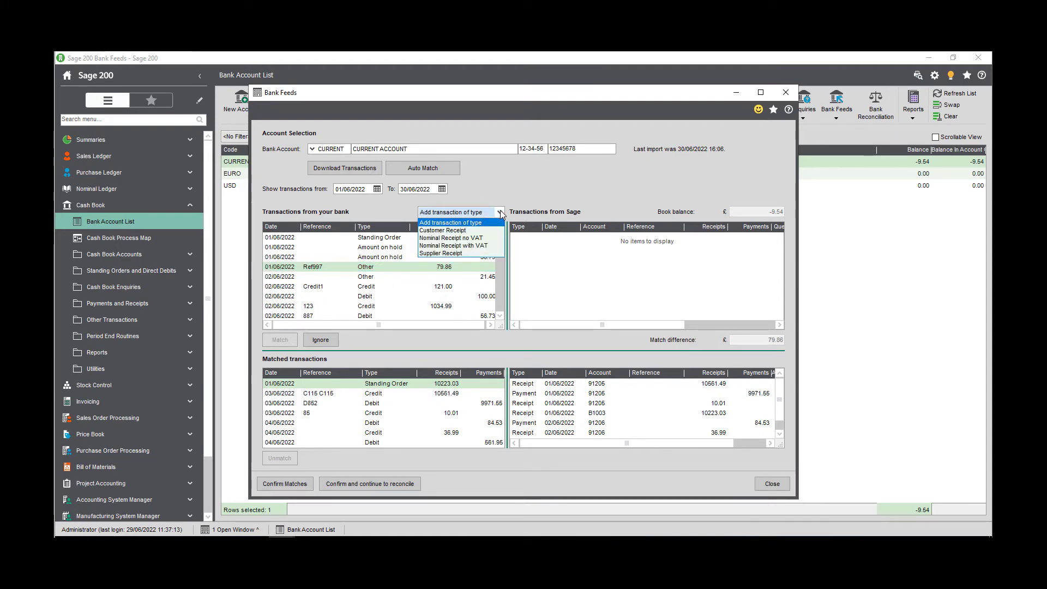
pyautogui.click(478, 230)
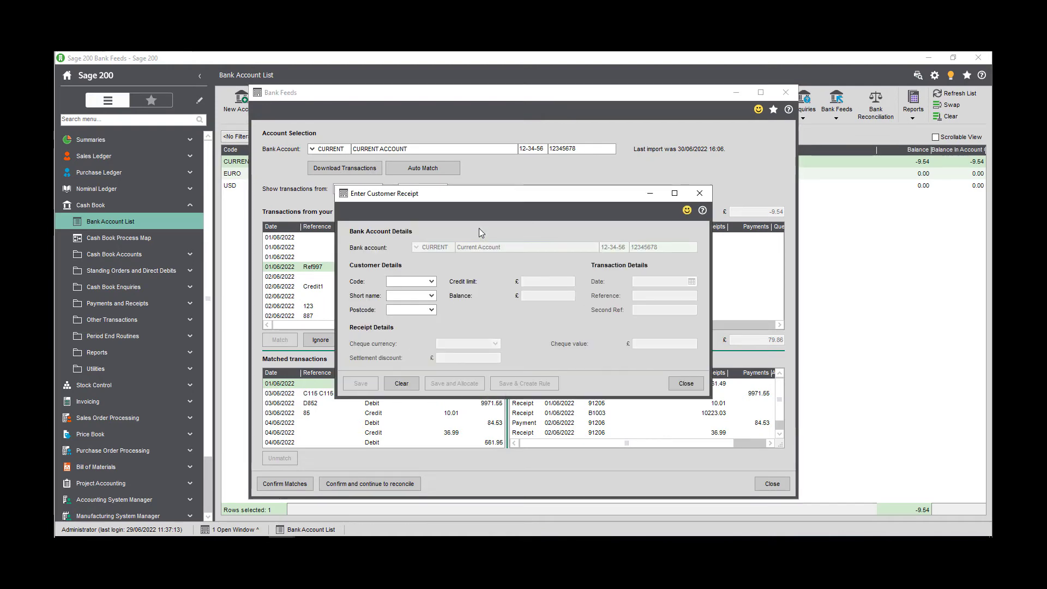
pyautogui.moveTo(483, 205); pyautogui.dragTo(492, 295)
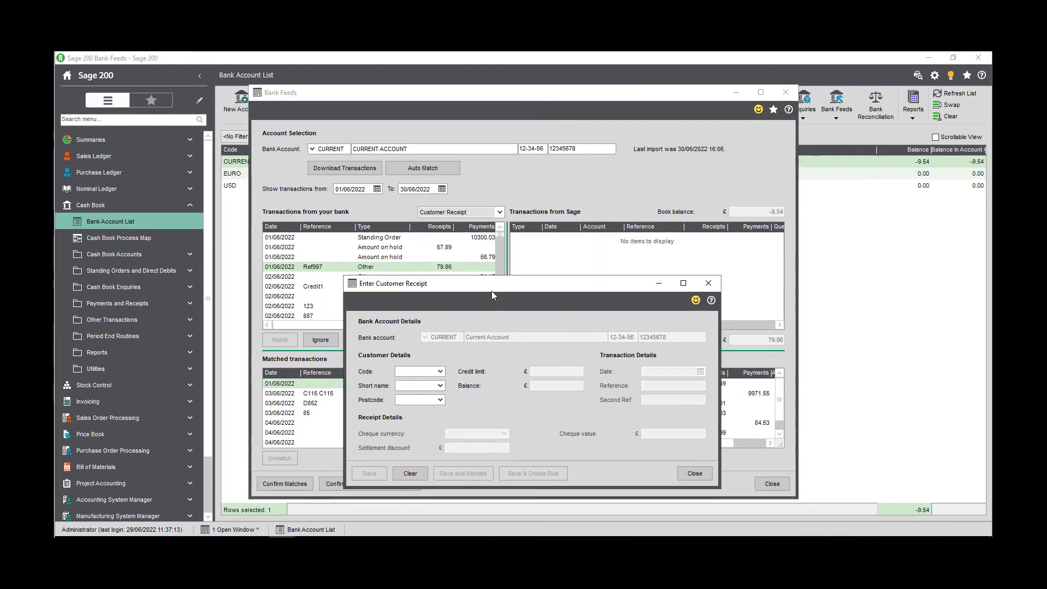
pyautogui.click(441, 372)
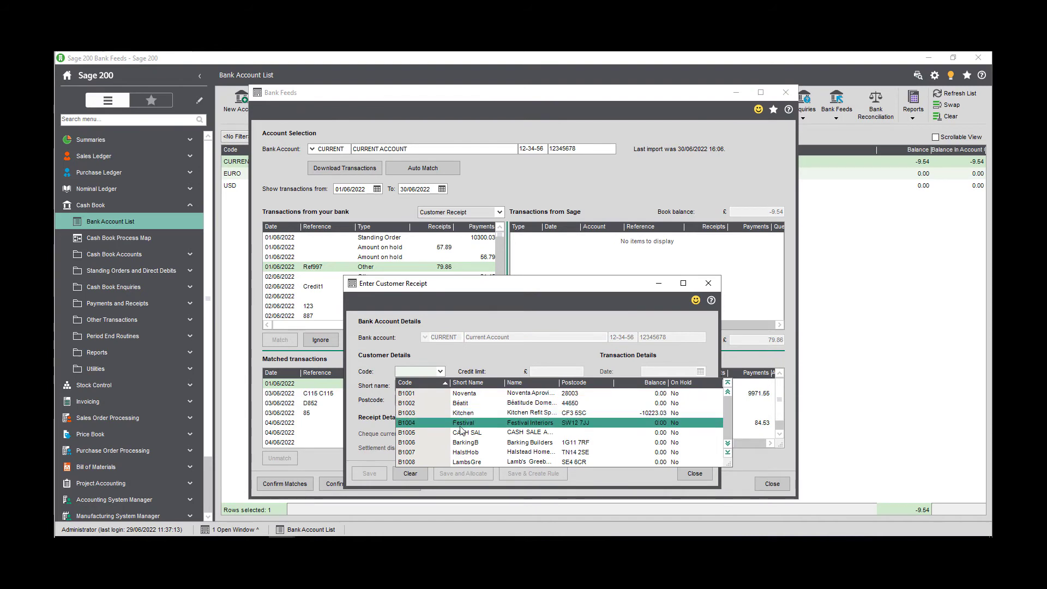
pyautogui.click(465, 443)
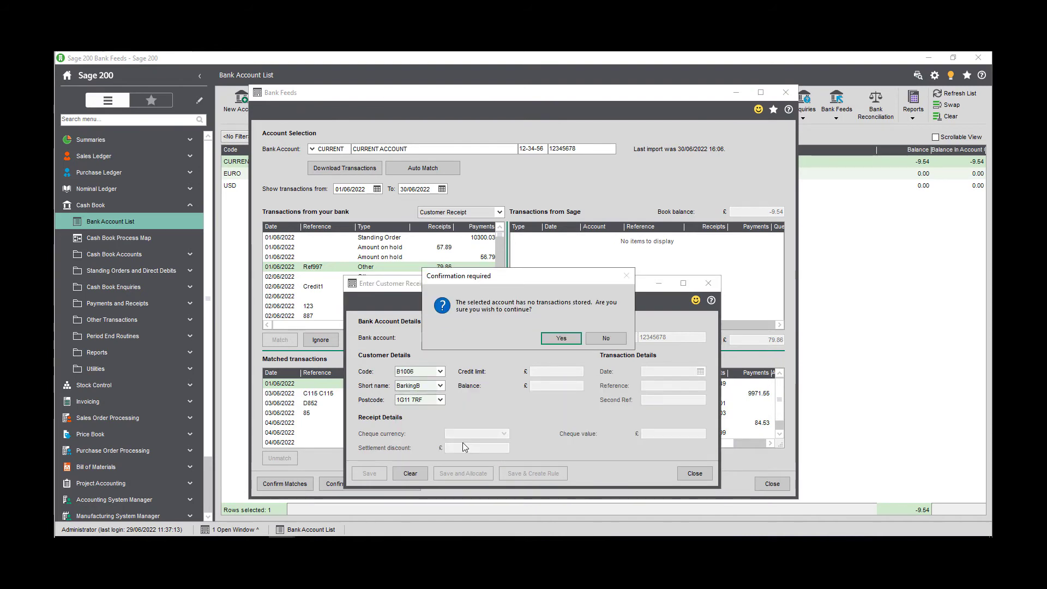
pyautogui.click(562, 338)
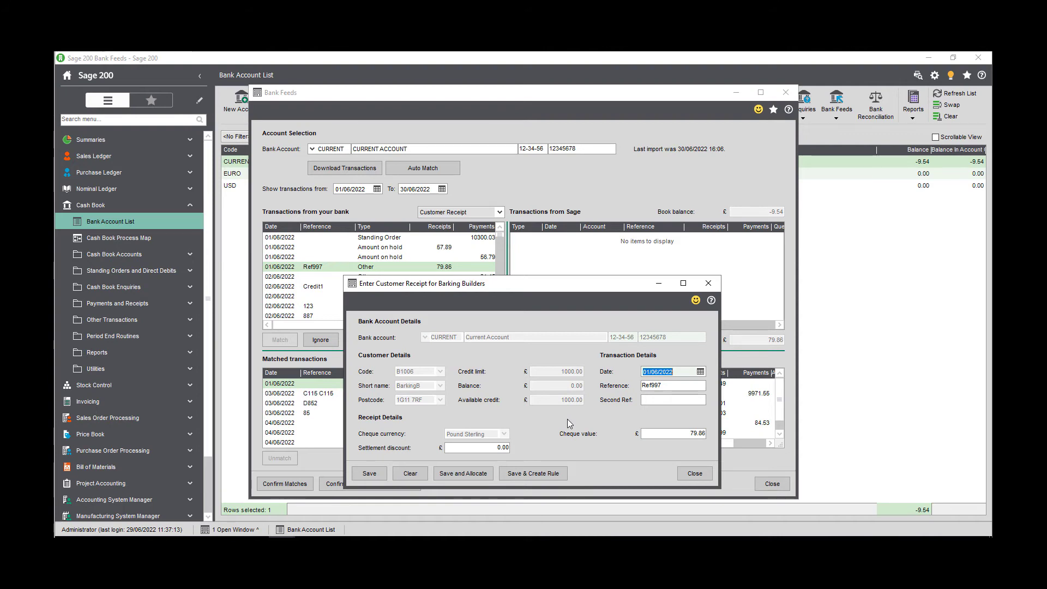
# Save the receipt and start a new bank rule named 'Customer Rule'
pyautogui.click(543, 476)
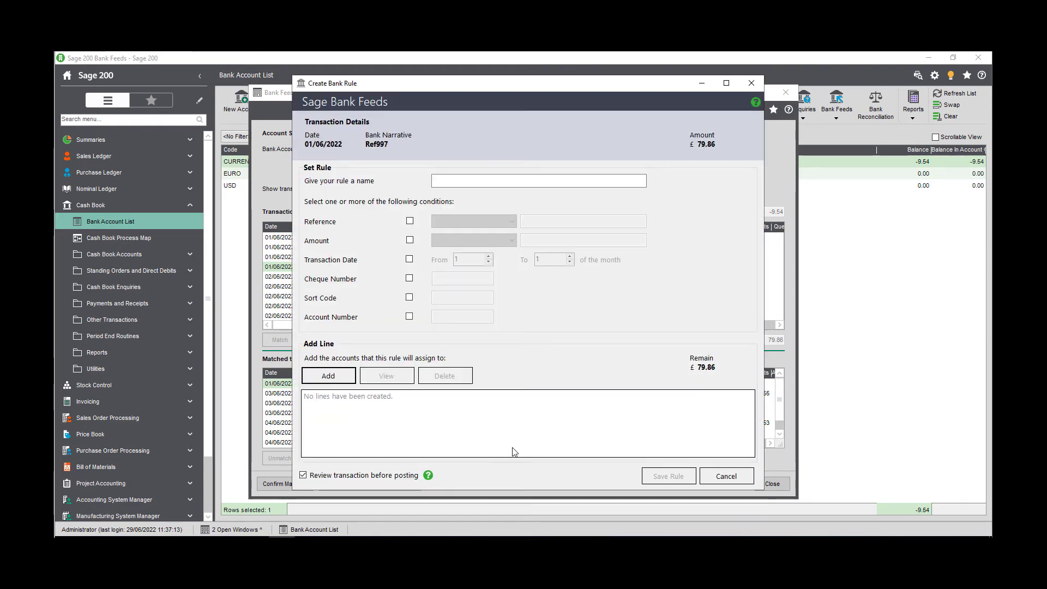
pyautogui.click(465, 182)
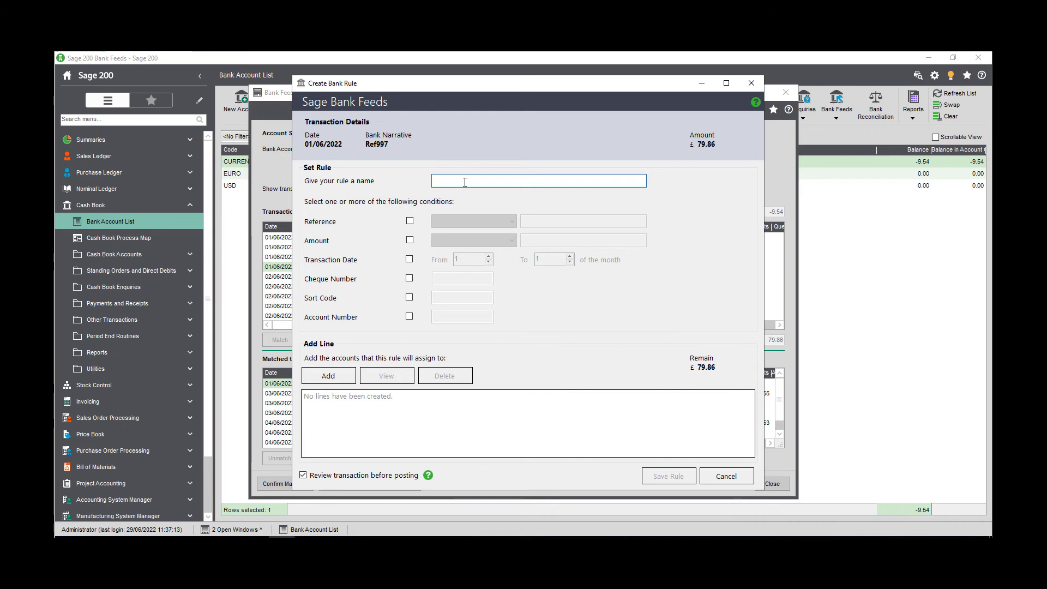
pyautogui.write('C')
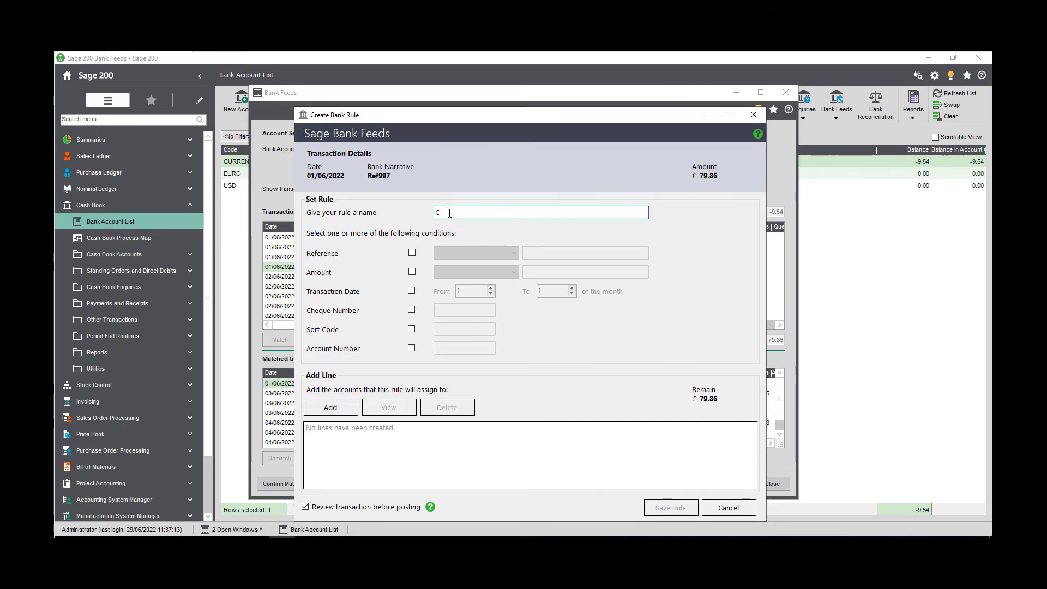
pyautogui.write('ustomer Rule')
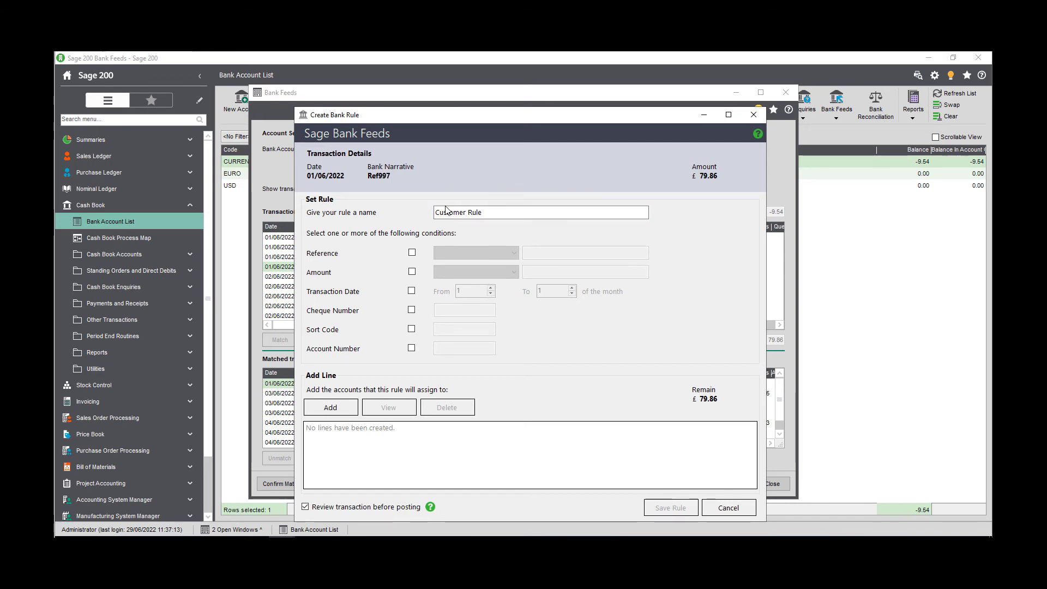
# Add rule conditions: reference Ref997, amount equals 79.86, transaction date days 1–10
pyautogui.click(413, 253)
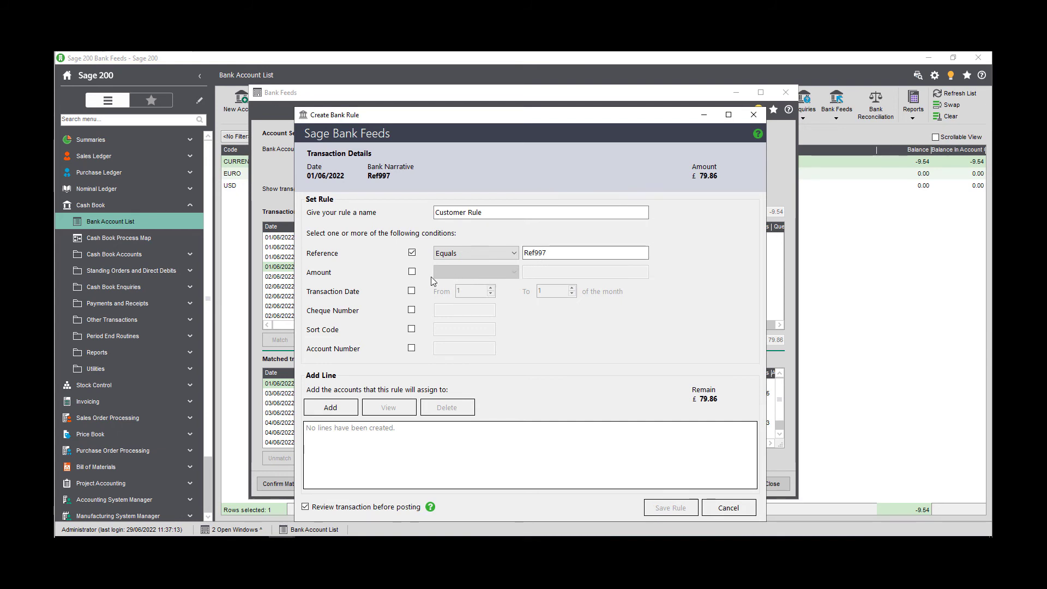
pyautogui.click(413, 273)
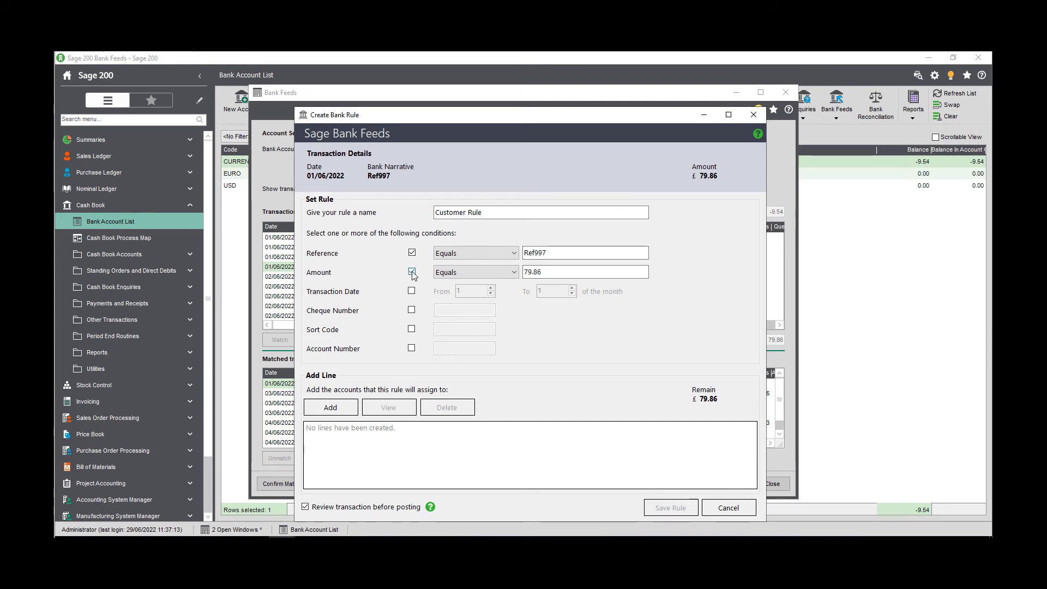
pyautogui.click(514, 272)
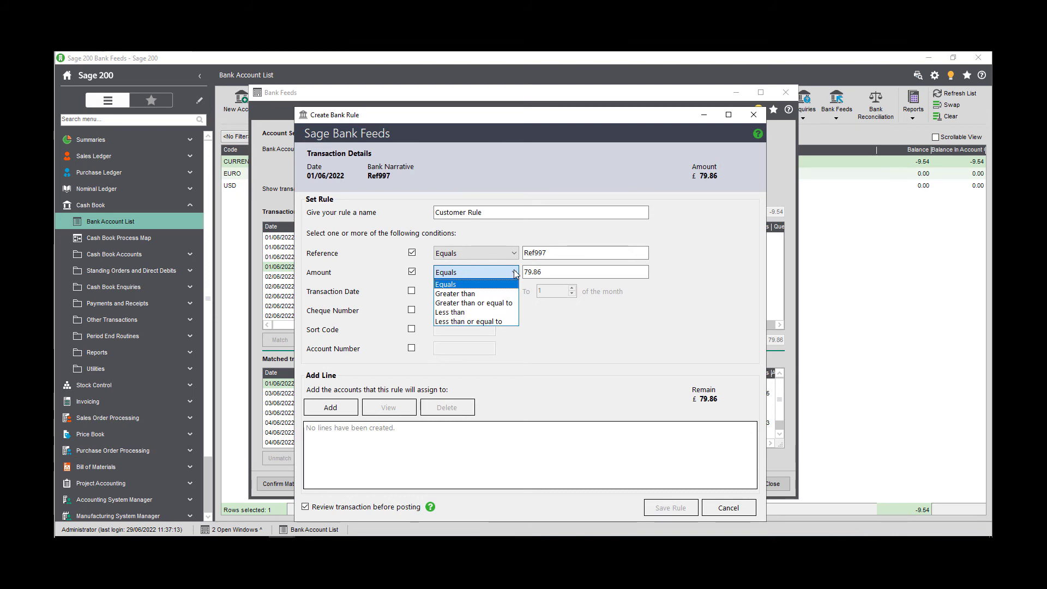
pyautogui.click(516, 273)
pyautogui.click(411, 292)
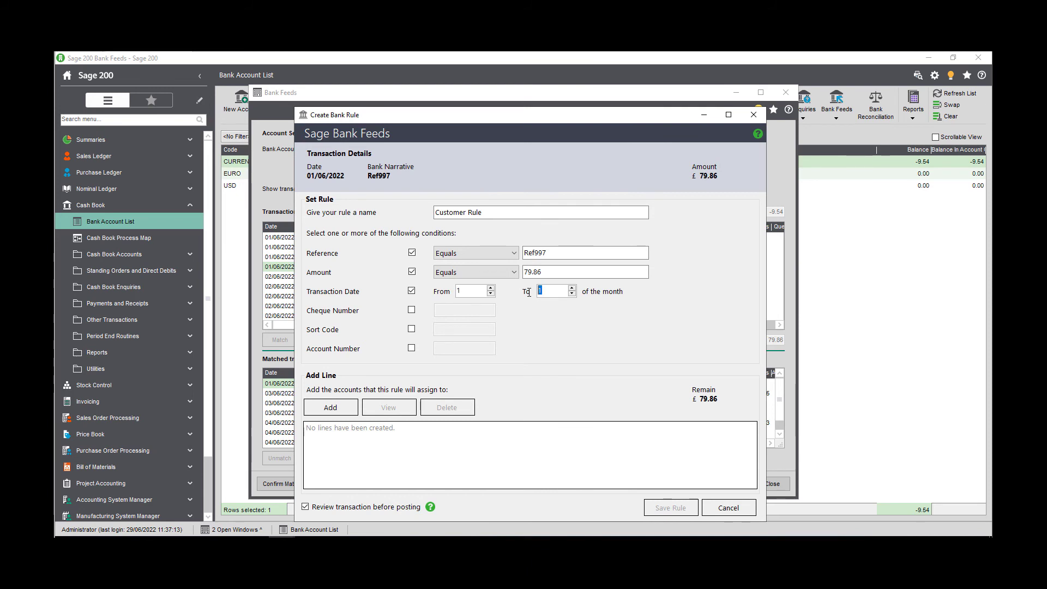
pyautogui.click(546, 292)
pyautogui.write('0')
# Add a rule line allocating the full 79.86 to customer Barking Builders, reference Ref997
pyautogui.click(342, 407)
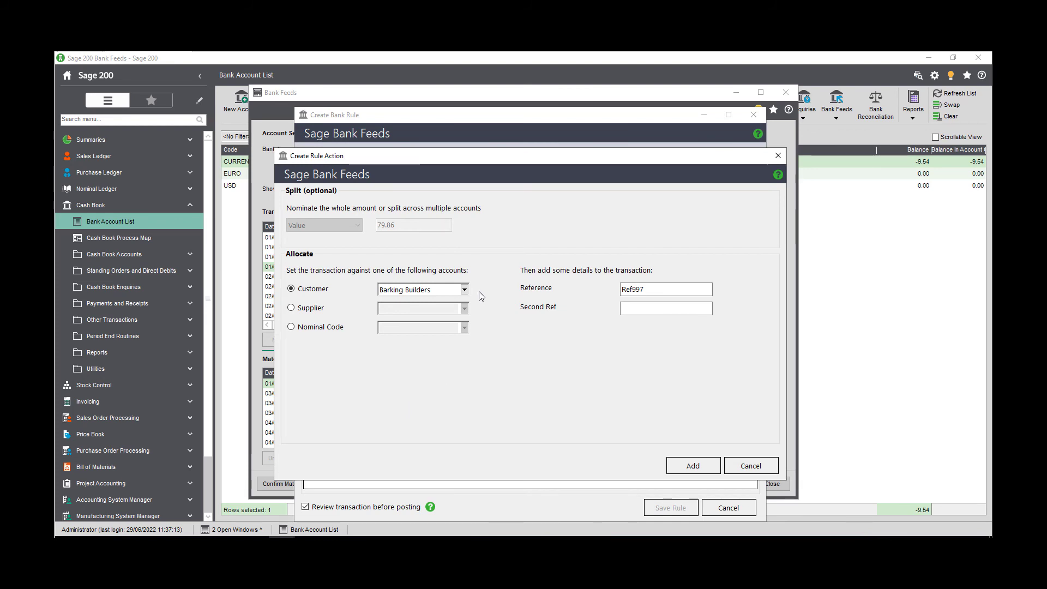
pyautogui.click(293, 327)
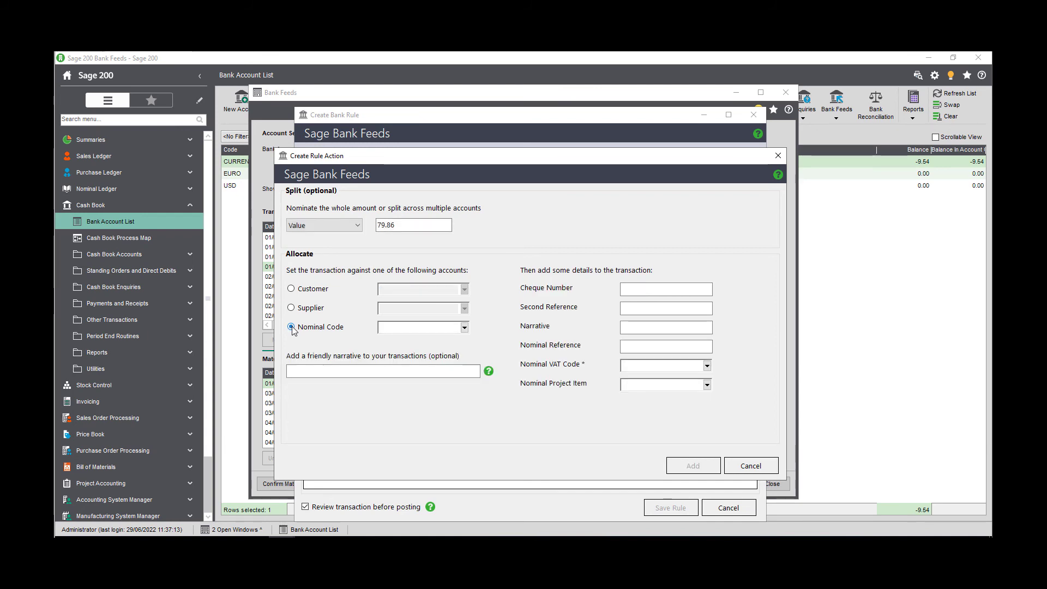
pyautogui.click(324, 225)
pyautogui.click(350, 252)
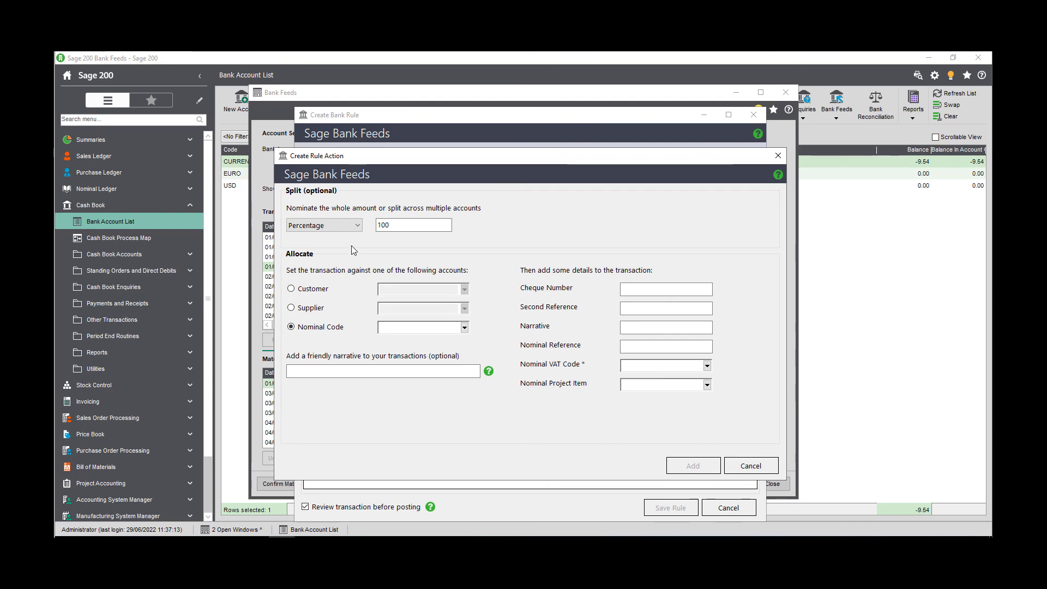
pyautogui.click(357, 227)
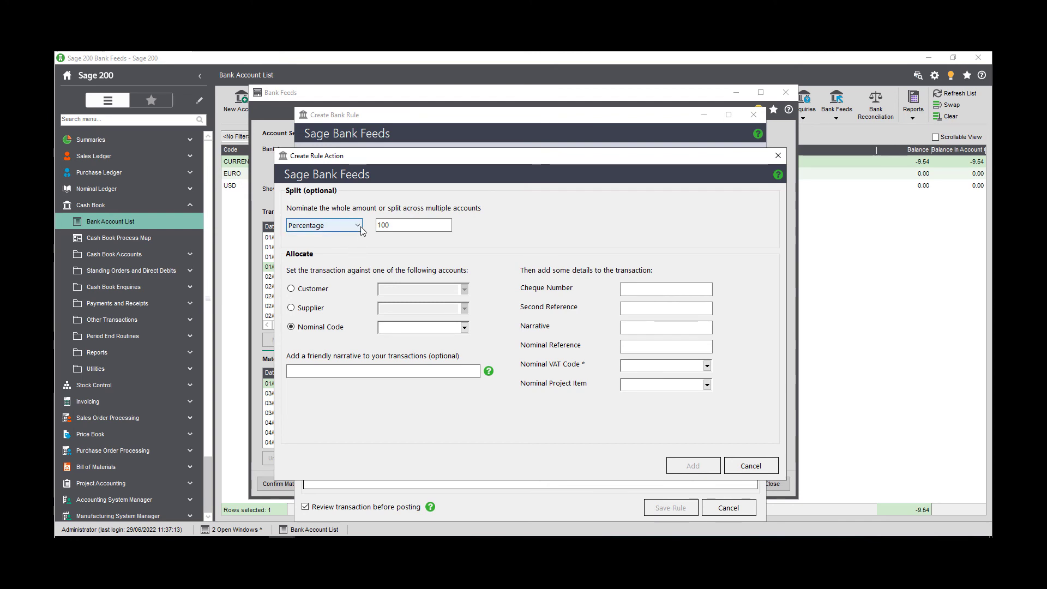
pyautogui.click(344, 238)
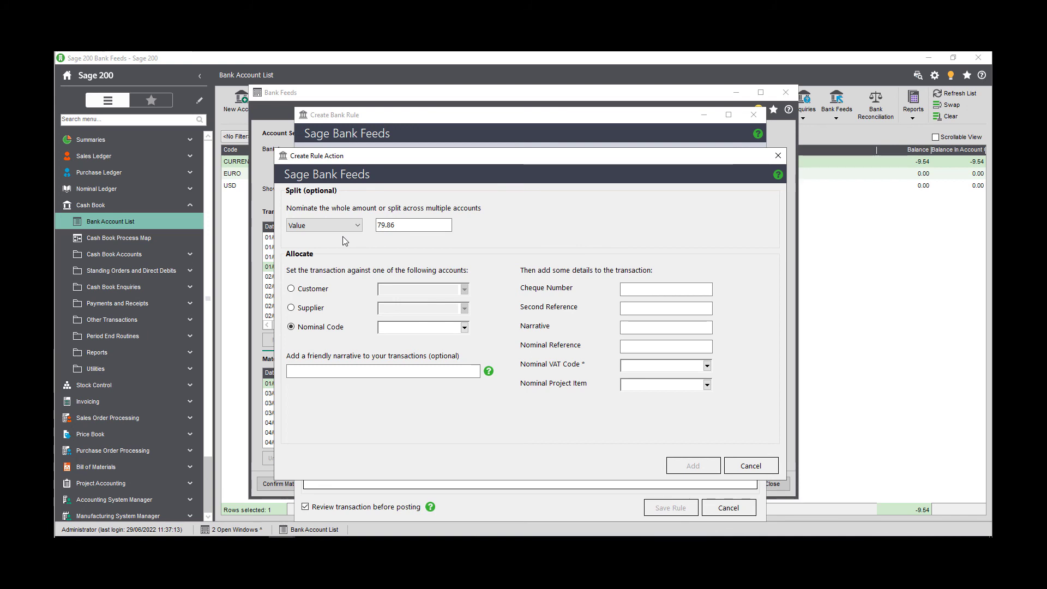
pyautogui.click(291, 290)
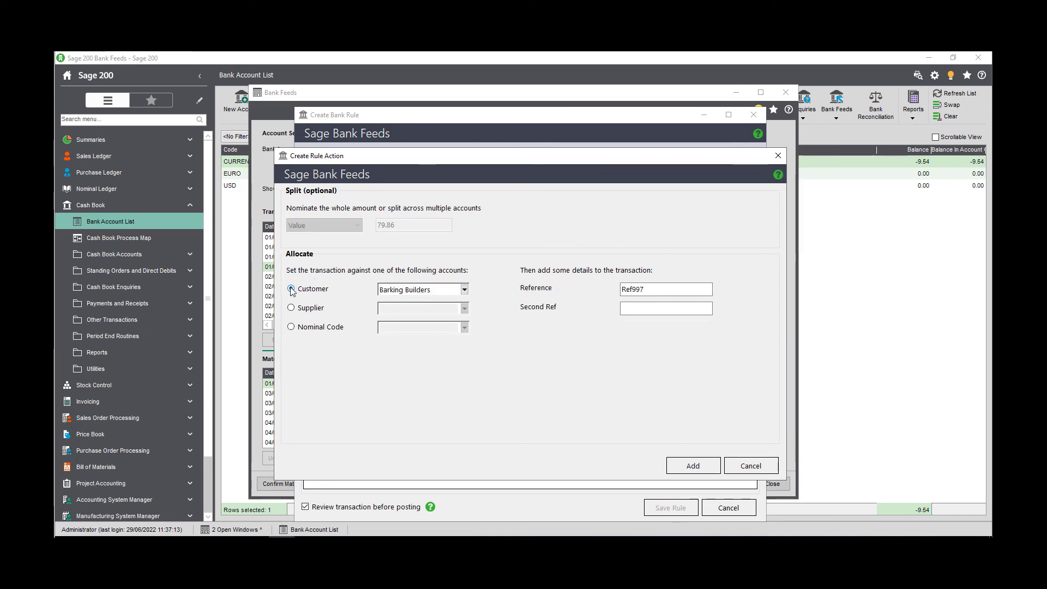
pyautogui.click(693, 465)
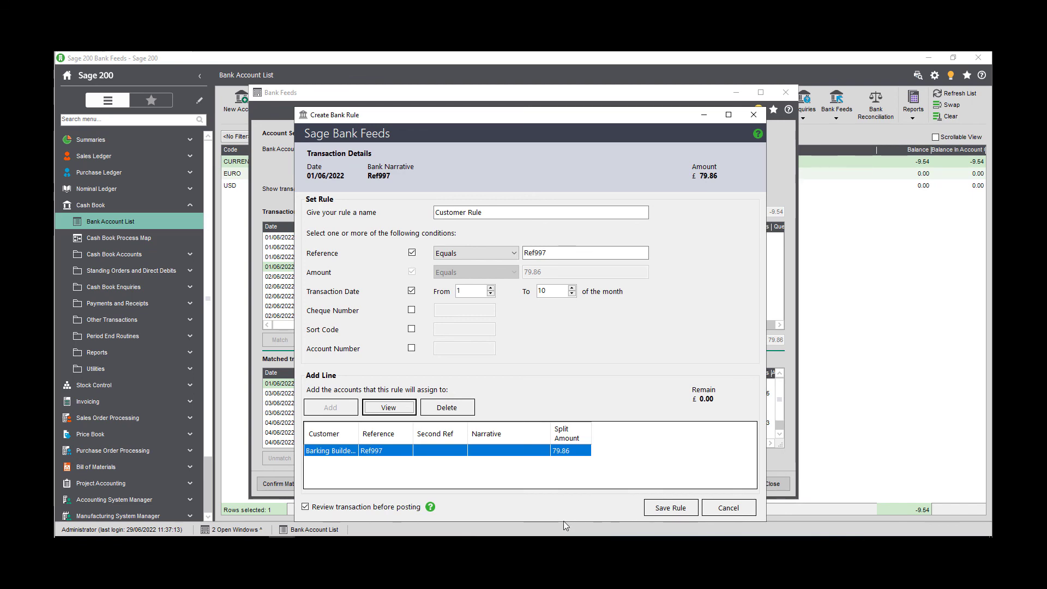
# Save the Customer Rule that posts Ref997 receipts to Barking Builders as a bank rule
pyautogui.click(653, 510)
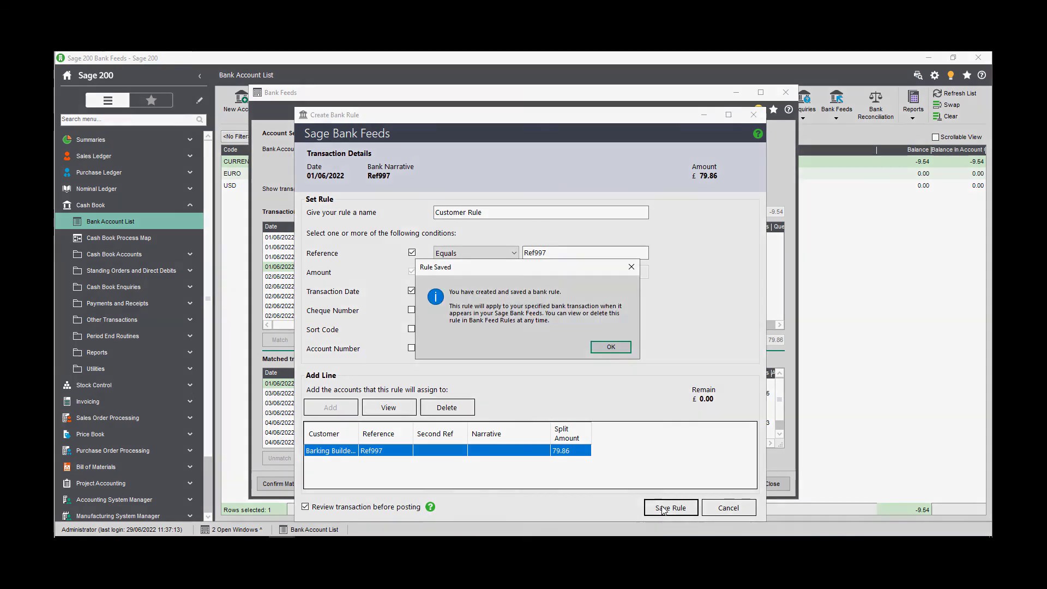